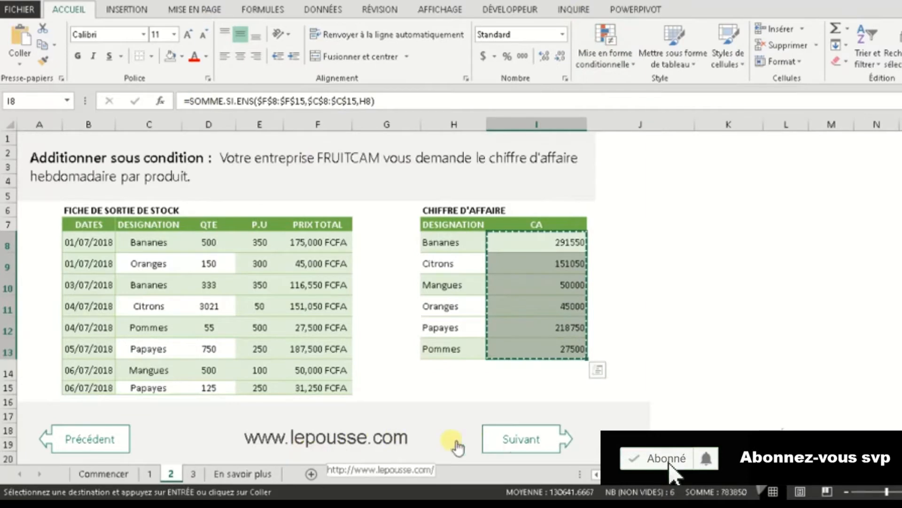
Go to sheet 3 and paste the copied CA figures as values only, starting at C9.
{"action": "left_click", "coordinate": [514, 439]}
{"action": "left_click", "coordinate": [185, 265]}
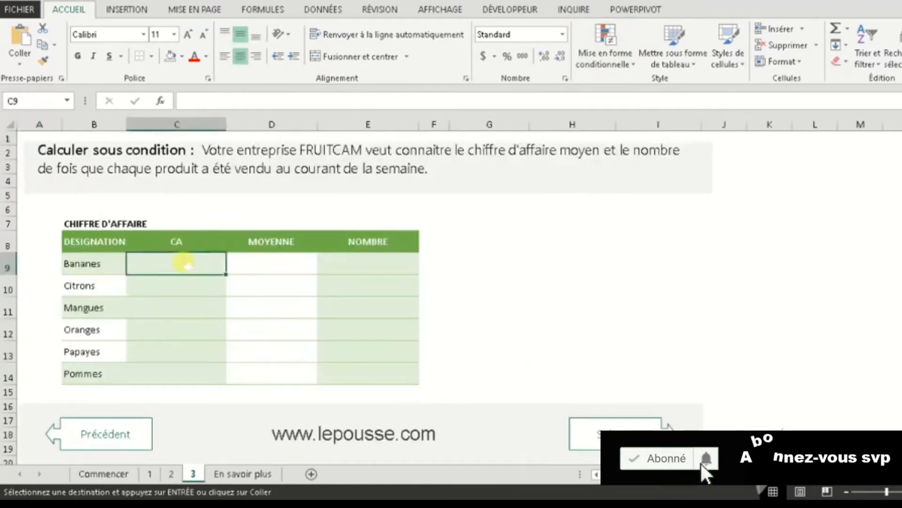
{"action": "right_click", "coordinate": [186, 265]}
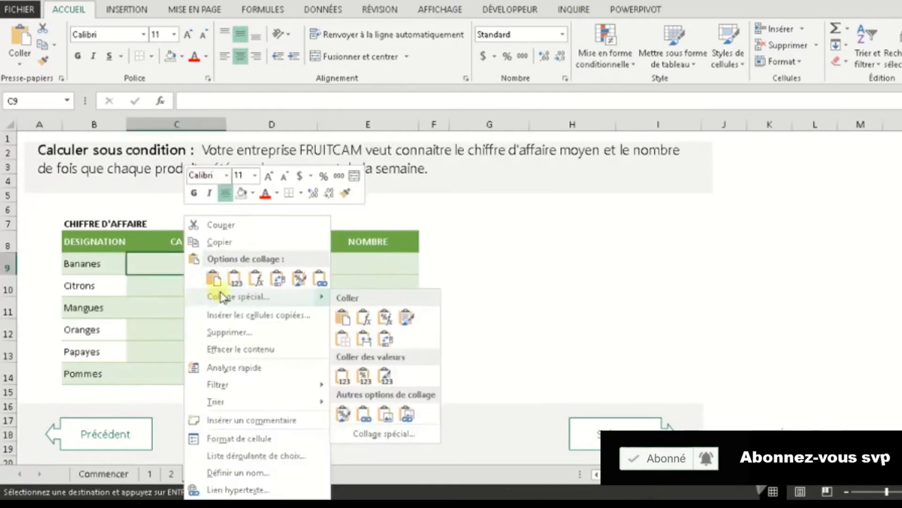
{"action": "left_click", "coordinate": [237, 296]}
{"action": "left_click", "coordinate": [29, 236]}
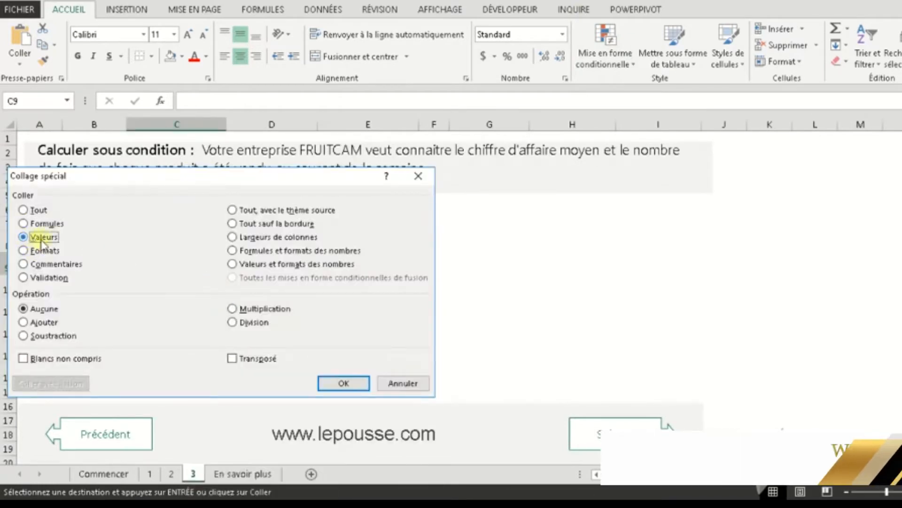
{"action": "left_click", "coordinate": [358, 390]}
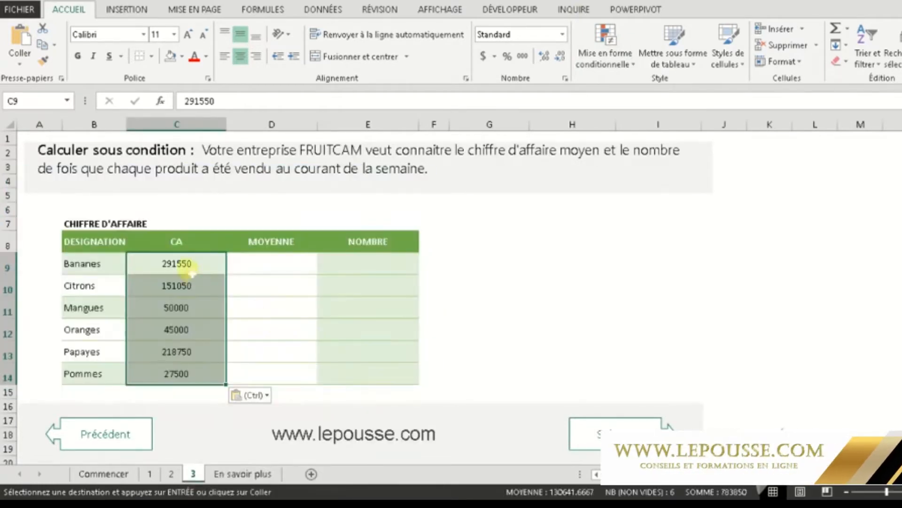
Examine the contents of the pasted CA cells C9:C14 for each product.
{"action": "left_click", "coordinate": [181, 264]}
{"action": "left_click", "coordinate": [182, 306]}
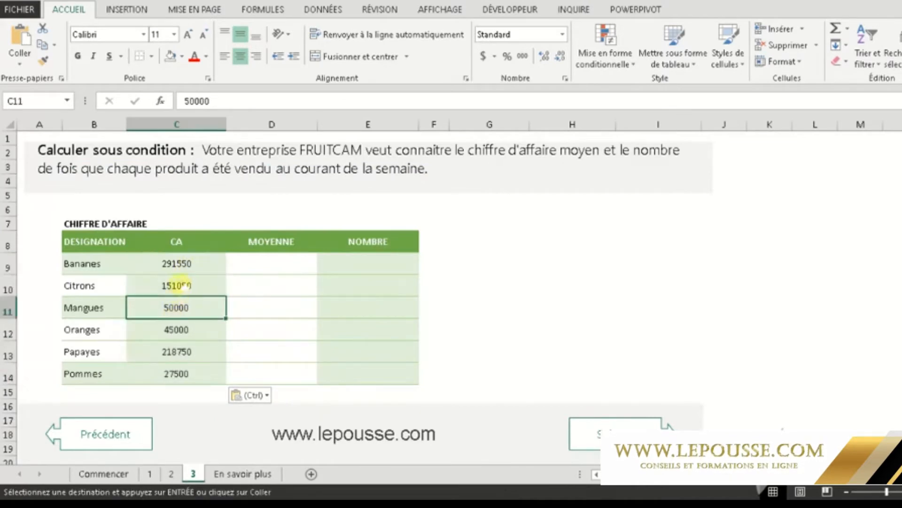
{"action": "left_click", "coordinate": [184, 285]}
{"action": "left_click", "coordinate": [190, 331]}
{"action": "left_click", "coordinate": [188, 354]}
{"action": "left_click", "coordinate": [183, 374]}
{"action": "left_click_drag", "start_coordinate": [187, 263], "coordinate": [185, 371]}
Begin a SOMME.SI.ENS formula in C9 on sheet 3, using F8:F15 of sheet 2 as the sum range.
{"action": "left_click", "coordinate": [189, 265]}
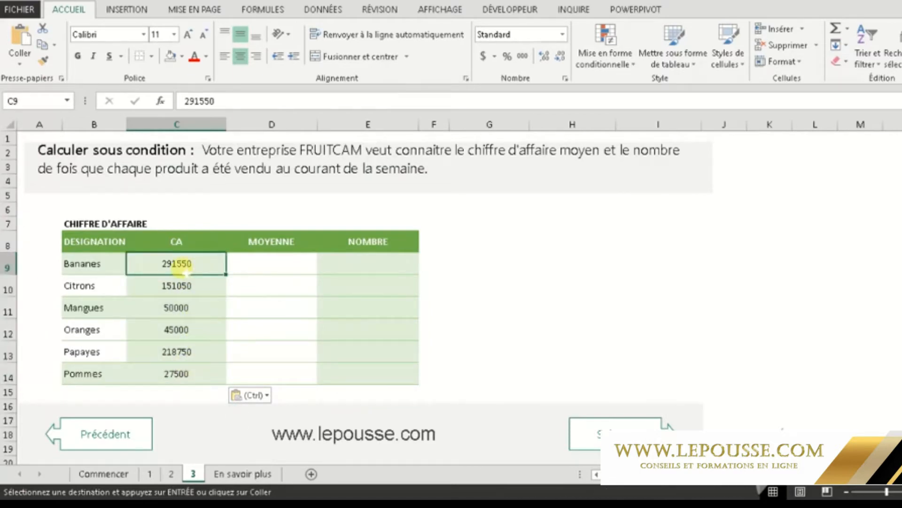
{"action": "type", "text": "=SO"}
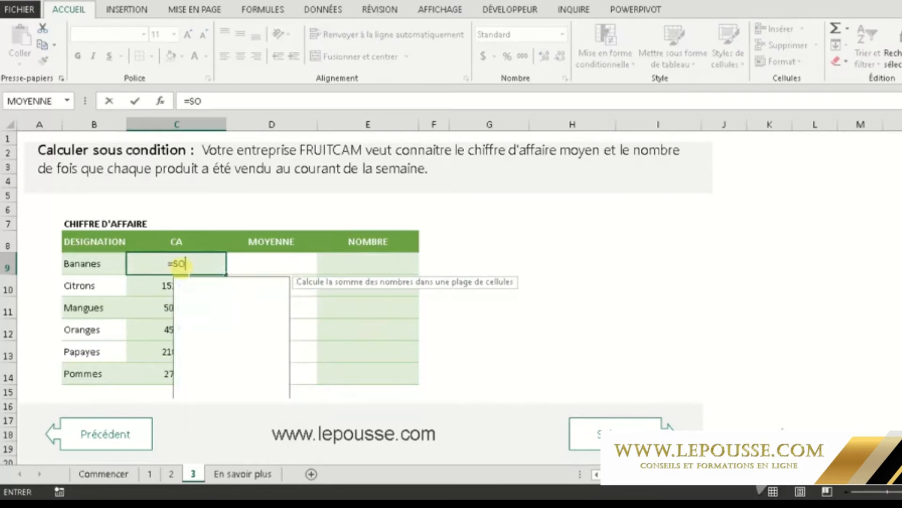
{"action": "type", "text": "MME"}
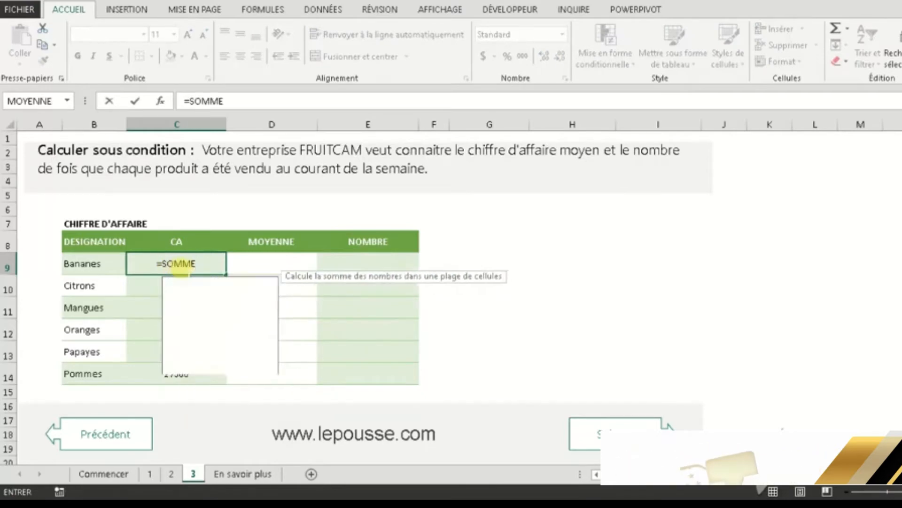
{"action": "type", "text": ".SI."}
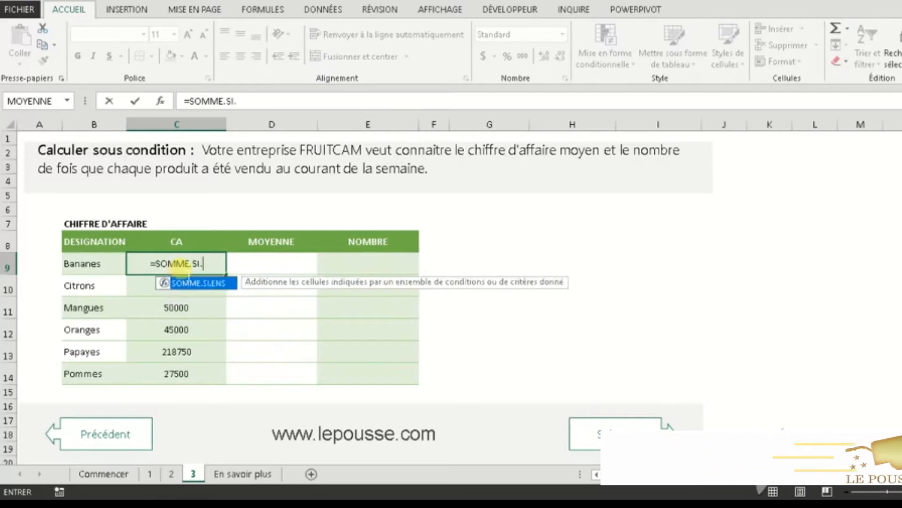
{"action": "key", "text": "Tab"}
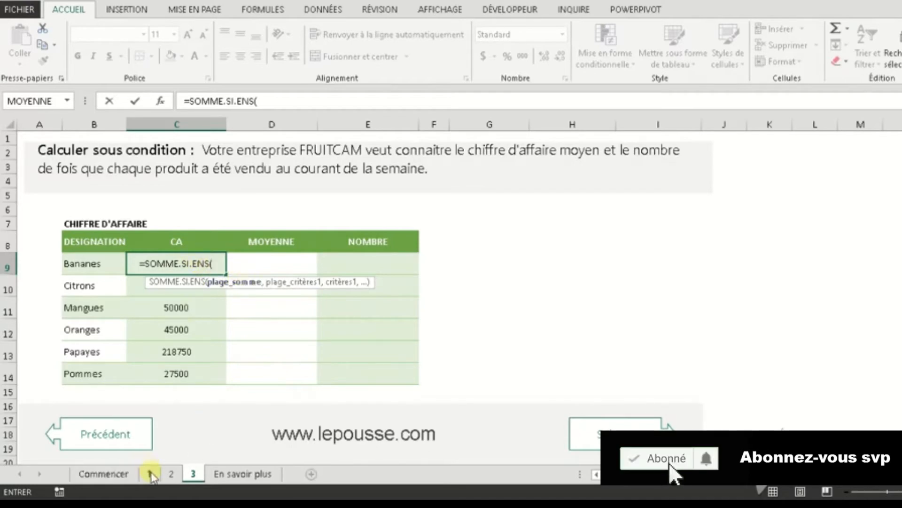
{"action": "left_click", "coordinate": [171, 474]}
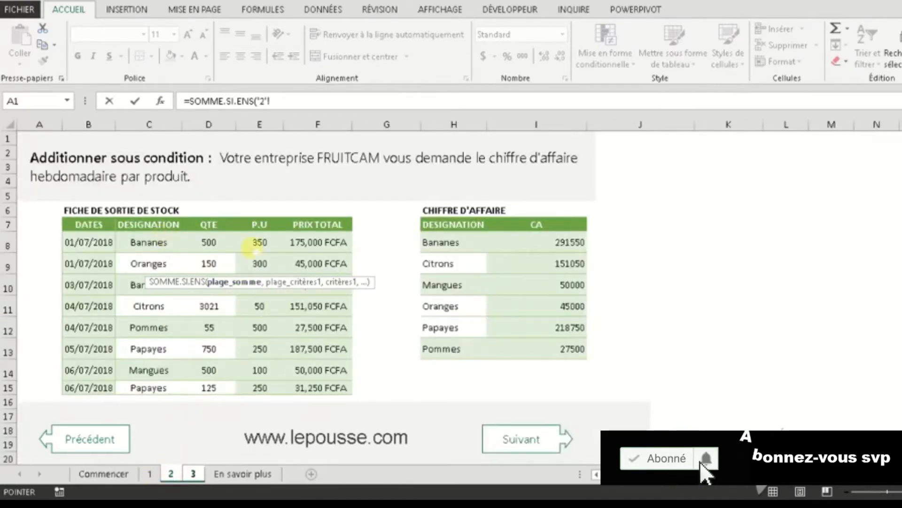
{"action": "left_click_drag", "start_coordinate": [329, 242], "coordinate": [334, 389]}
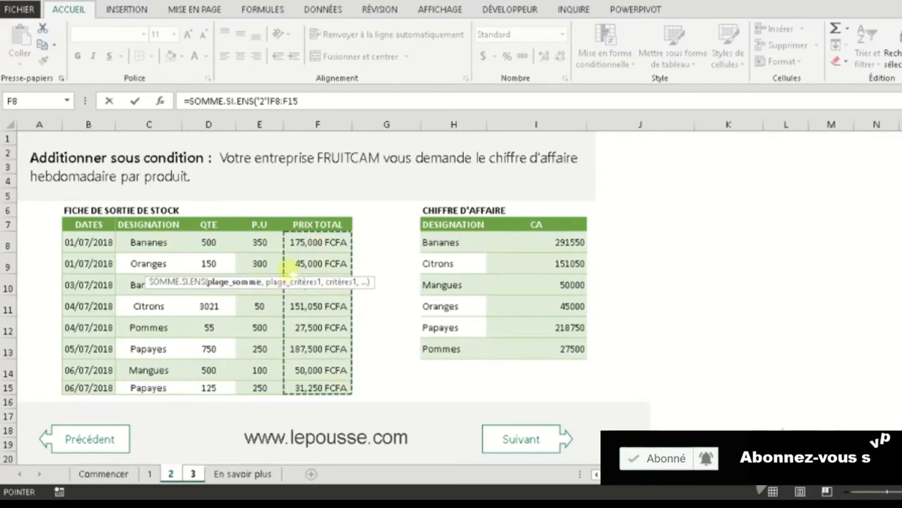
Add C8:C15 of sheet 2 as the criteria range and B9 of sheet 3 as the criterion, and close the parenthesis.
{"action": "type", "text": ","}
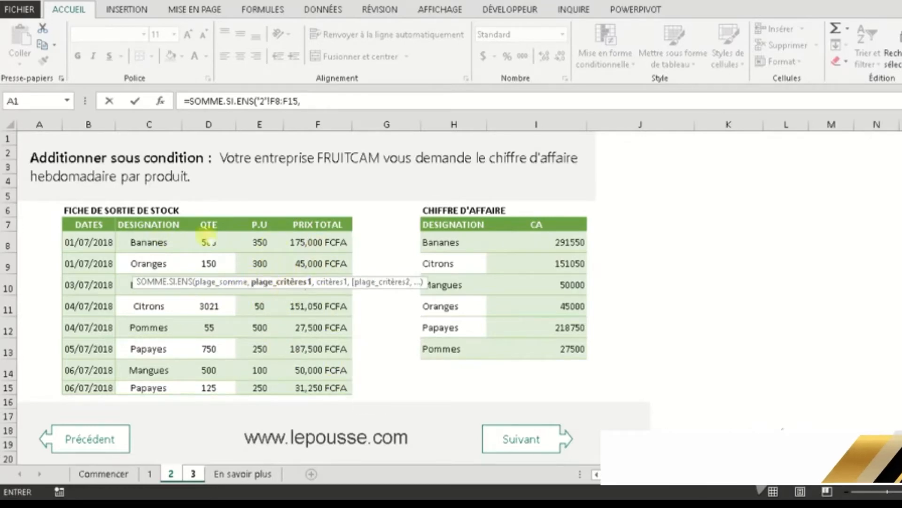
{"action": "left_click_drag", "start_coordinate": [149, 242], "coordinate": [150, 388]}
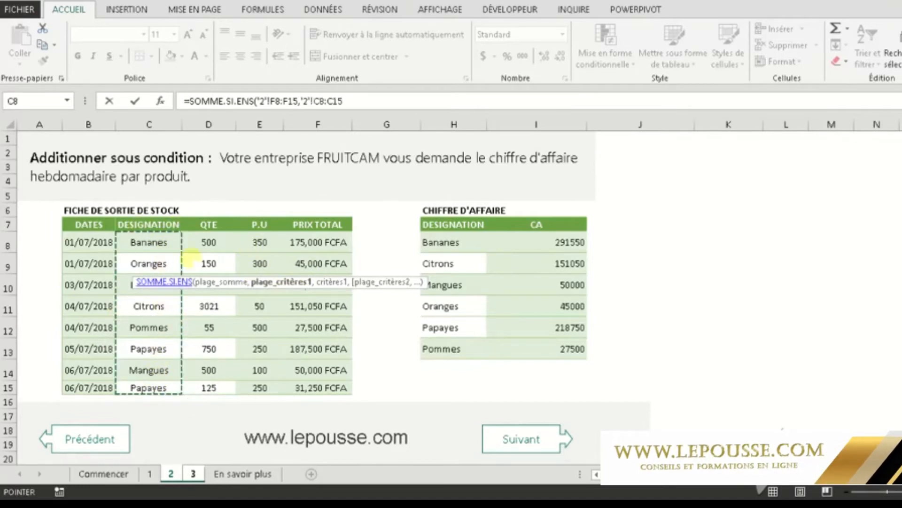
{"action": "type", "text": ","}
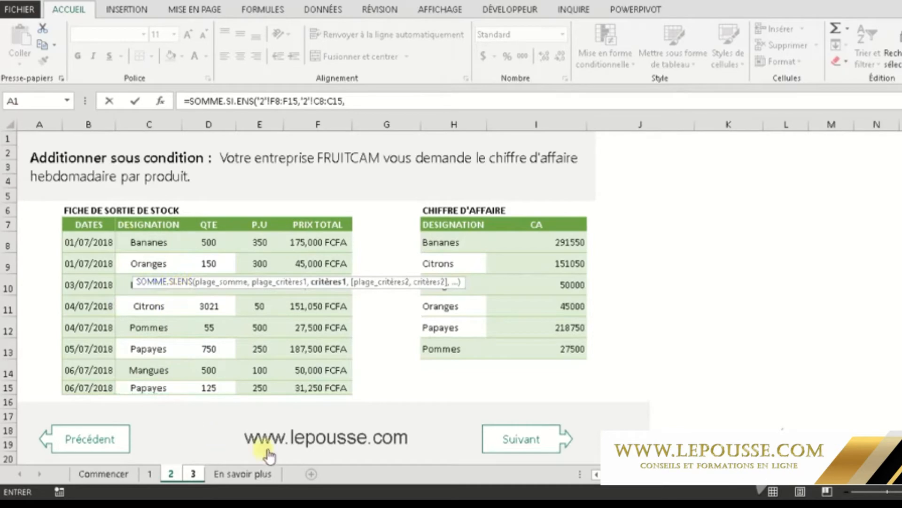
{"action": "left_click", "coordinate": [201, 475]}
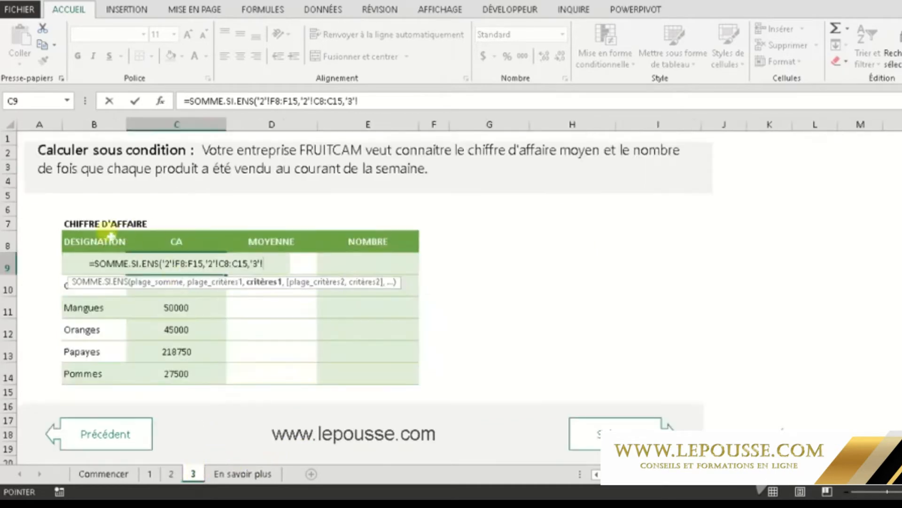
{"action": "left_click", "coordinate": [71, 287]}
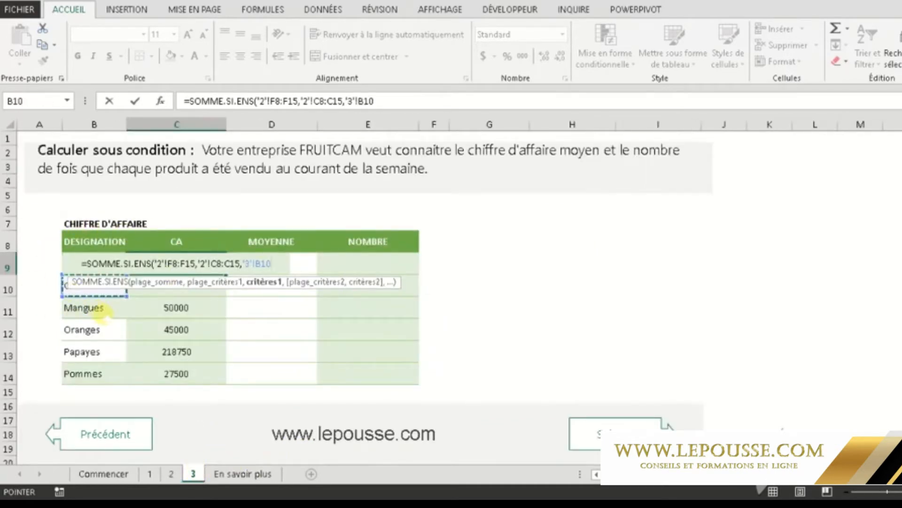
{"action": "key", "text": "Up"}
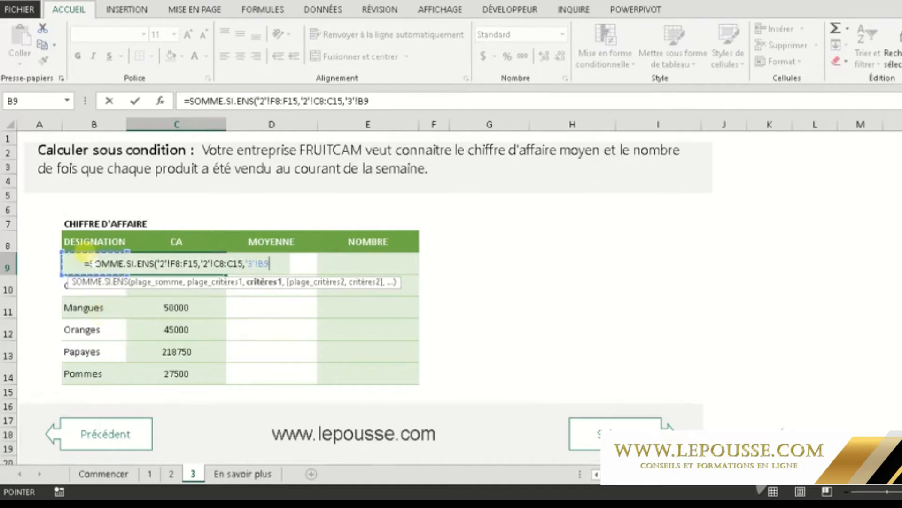
{"action": "type", "text": ")"}
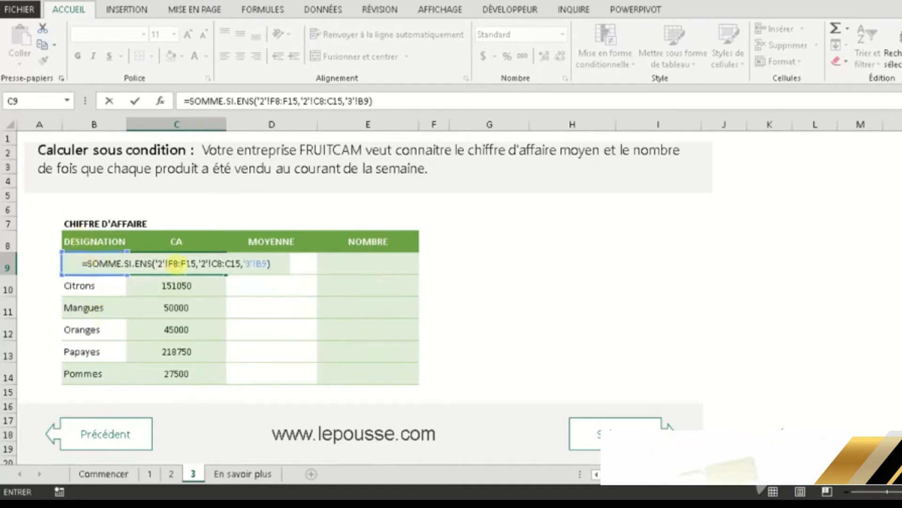
Make both ranges in the C9 formula absolute ($F$8:$F$15 and $C$8:$C$15) and validate it.
{"action": "left_click", "coordinate": [172, 264]}
{"action": "key", "text": "F4"}
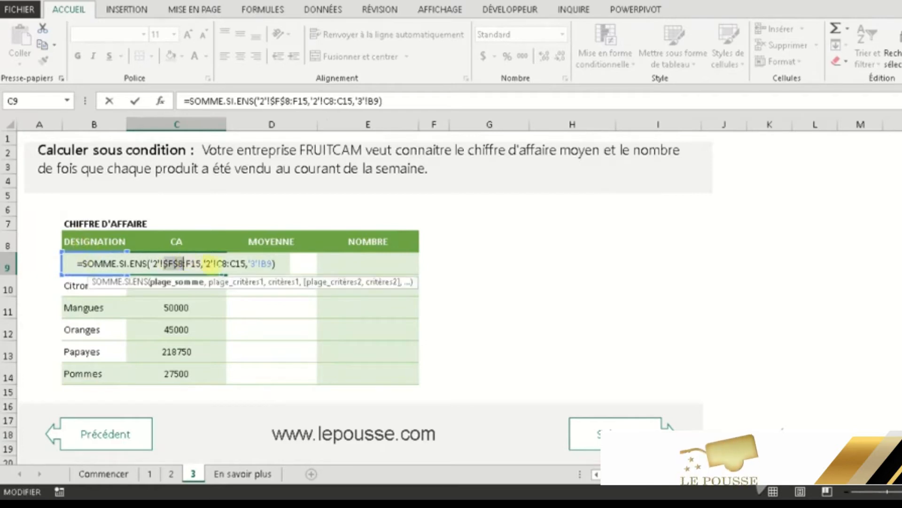
{"action": "left_click", "coordinate": [195, 263]}
{"action": "key", "text": "F4"}
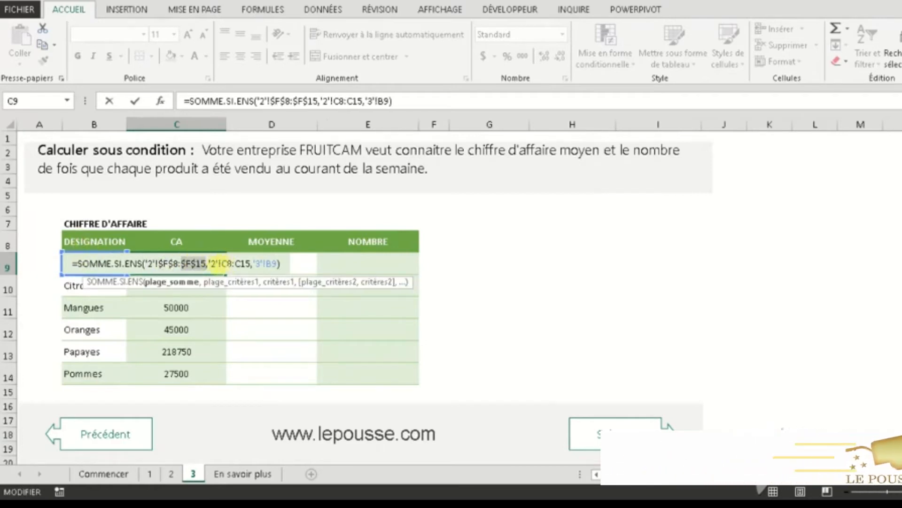
{"action": "left_click", "coordinate": [220, 263]}
{"action": "key", "text": "F4"}
{"action": "left_click", "coordinate": [248, 263]}
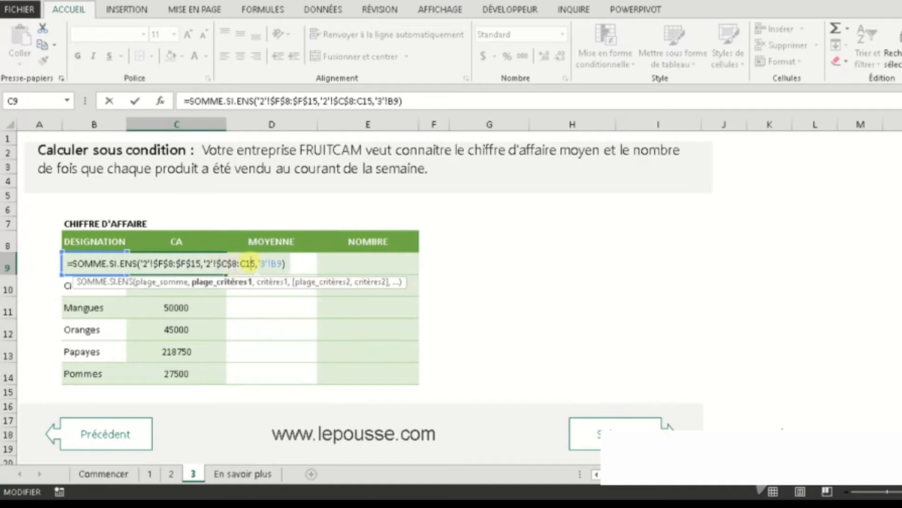
{"action": "key", "text": "F4"}
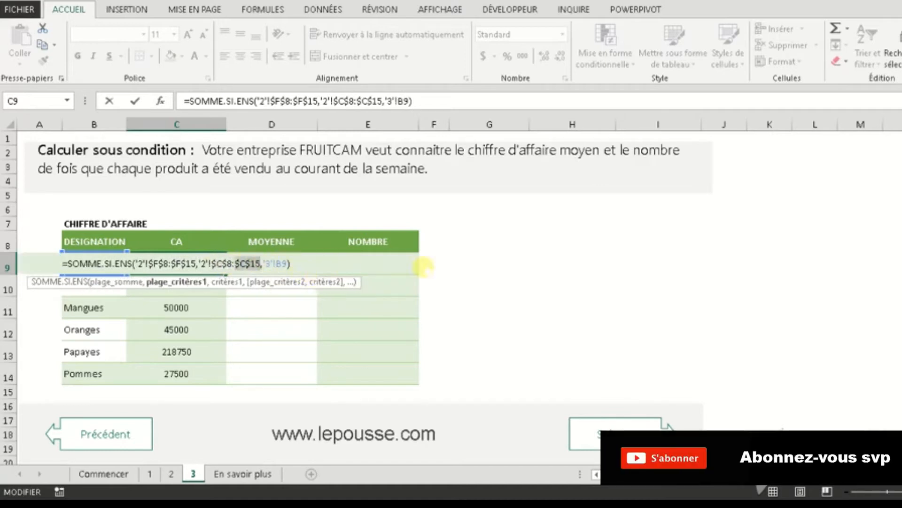
{"action": "key", "text": "Return"}
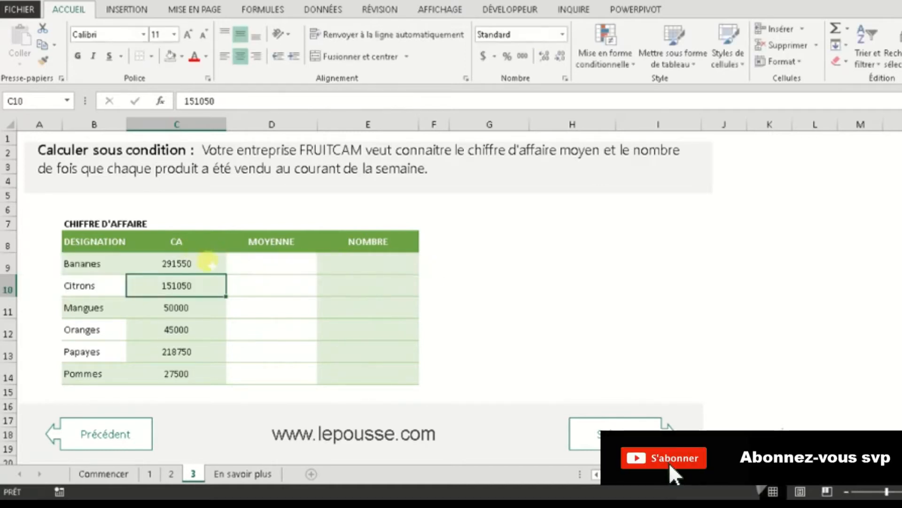
Fill the C9 formula down to C14 for the remaining products and check the filled CA cells.
{"action": "left_click", "coordinate": [203, 260]}
{"action": "left_click", "coordinate": [201, 285]}
{"action": "left_click", "coordinate": [201, 270]}
{"action": "left_click_drag", "start_coordinate": [226, 274], "coordinate": [231, 379]}
{"action": "left_click", "coordinate": [203, 287]}
{"action": "left_click", "coordinate": [195, 267]}
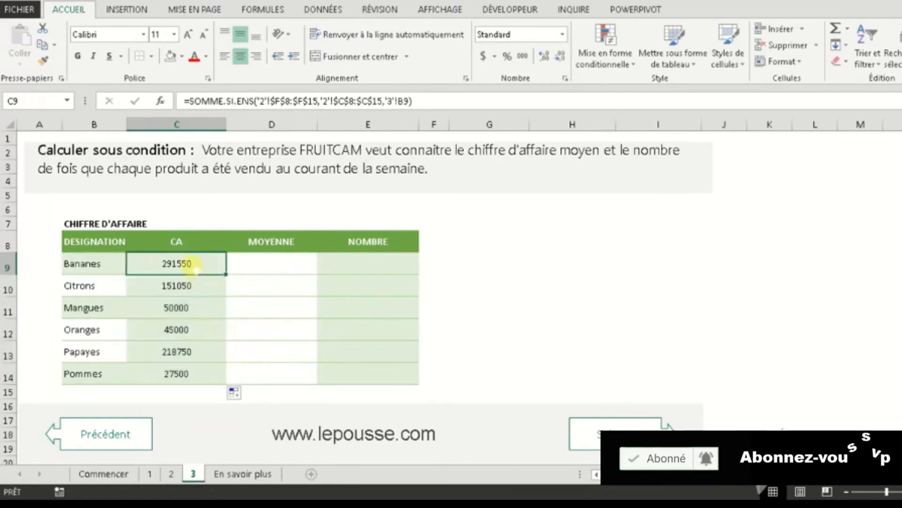
{"action": "left_click", "coordinate": [176, 308]}
Format C9:C14 as Comptabilité with the symbol FCFA Français (Cameroun) and 0 decimals.
{"action": "left_click_drag", "start_coordinate": [193, 264], "coordinate": [191, 374]}
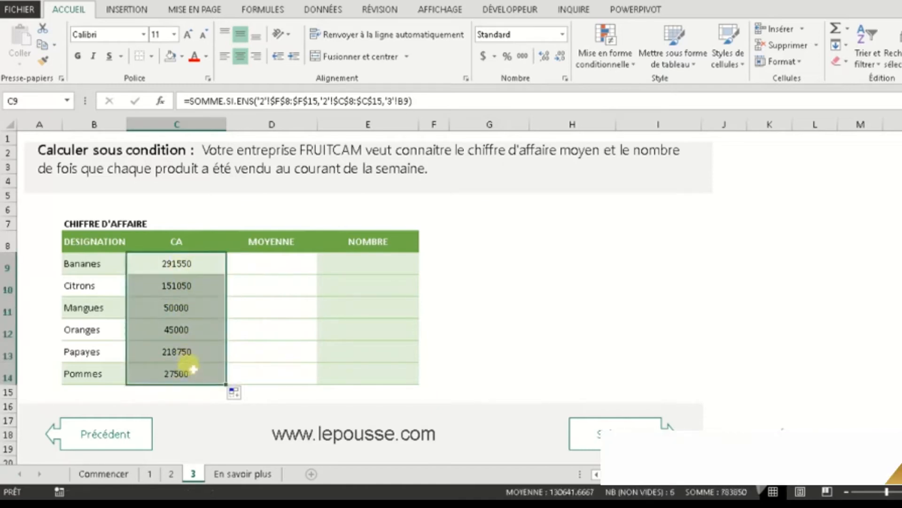
{"action": "left_click", "coordinate": [494, 56]}
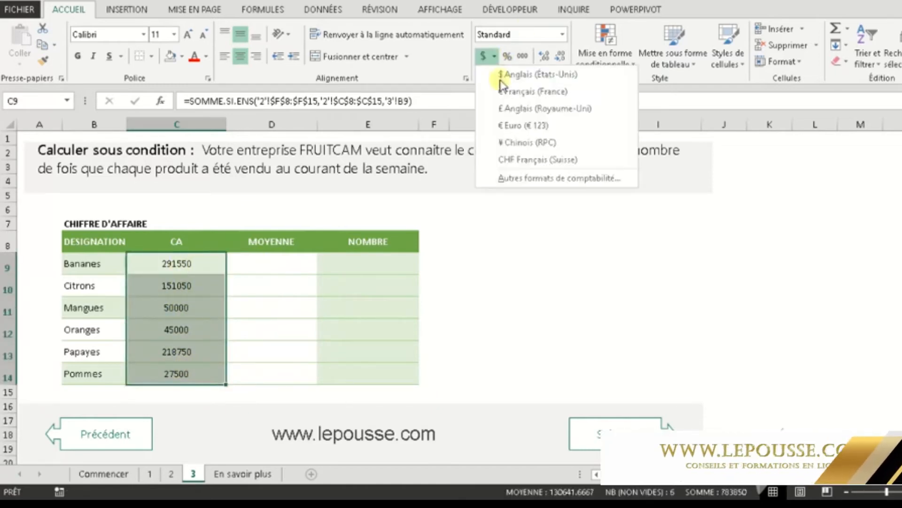
{"action": "left_click", "coordinate": [521, 178]}
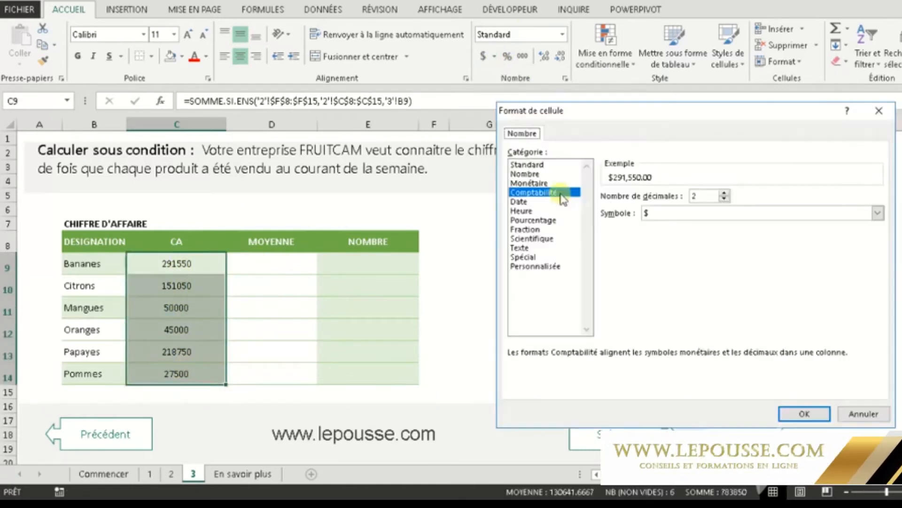
{"action": "left_click", "coordinate": [877, 214]}
{"action": "left_click_drag", "start_coordinate": [877, 230], "coordinate": [880, 251]}
{"action": "scroll", "coordinate": [802, 249], "scroll_direction": "up", "scroll_amount": 15}
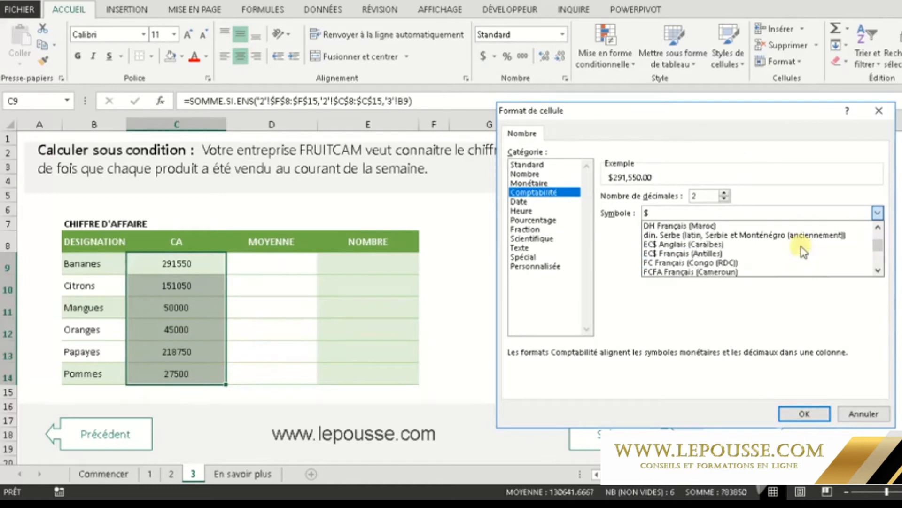
{"action": "left_click", "coordinate": [719, 272]}
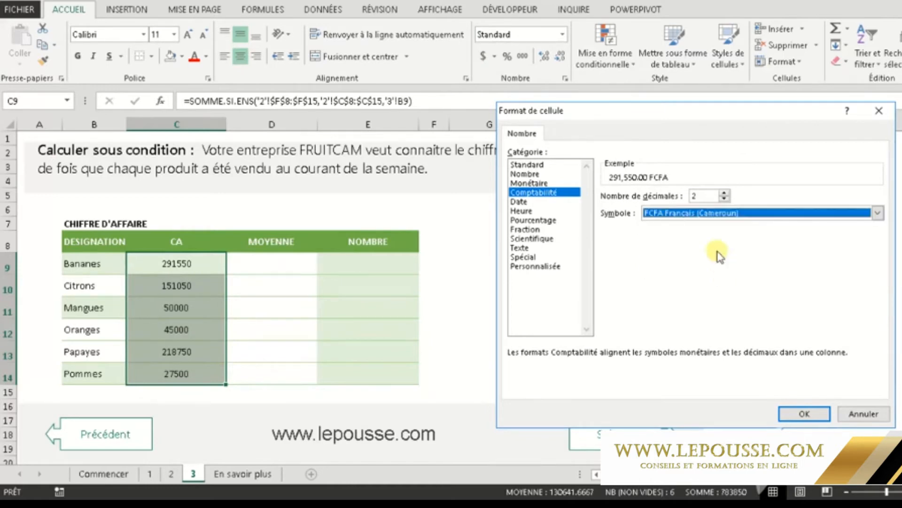
{"action": "left_click", "coordinate": [724, 199]}
{"action": "left_click", "coordinate": [804, 413]}
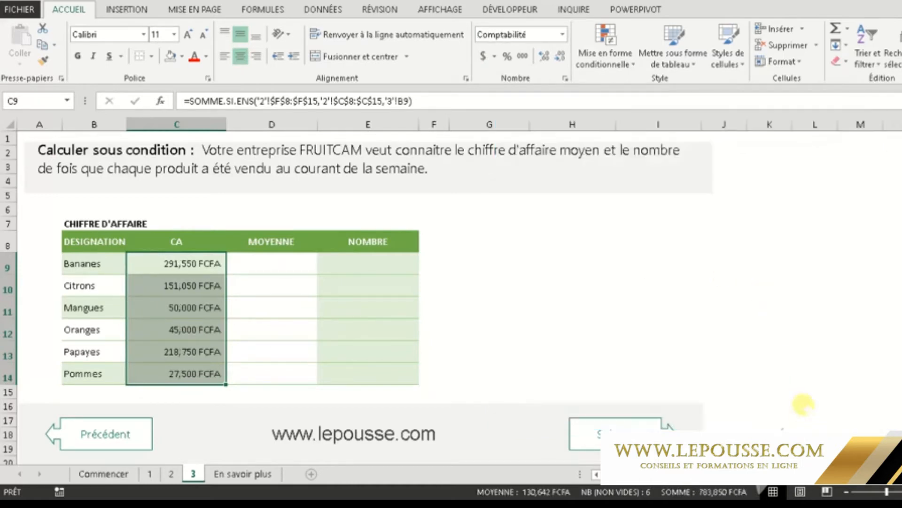
Copy the full SOMME.SI.ENS formula text from C9 and leave the cell's edit mode.
{"action": "left_click", "coordinate": [312, 301]}
{"action": "left_click", "coordinate": [266, 264]}
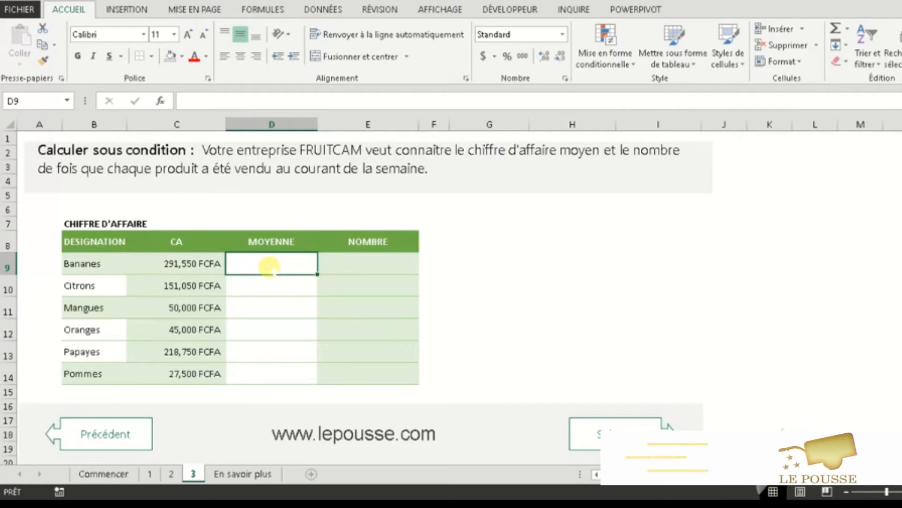
{"action": "double_click", "coordinate": [190, 263]}
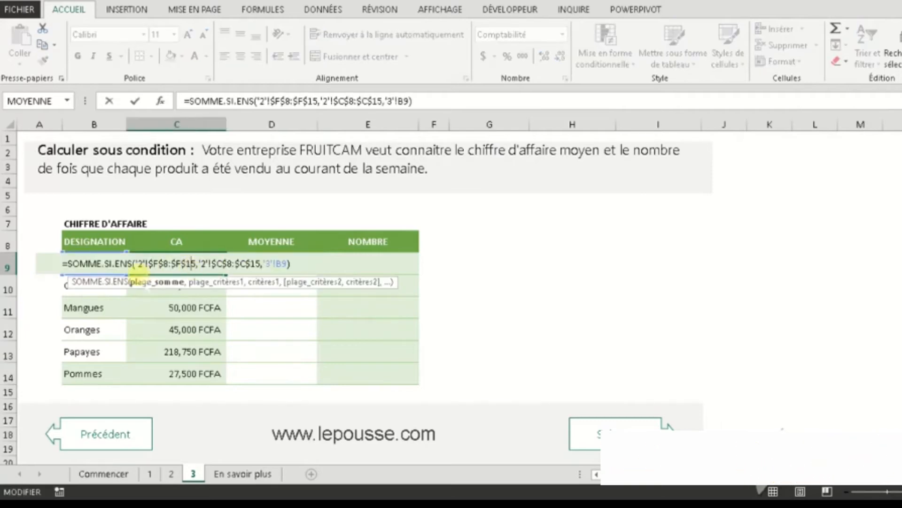
{"action": "left_click_drag", "start_coordinate": [292, 263], "coordinate": [62, 263]}
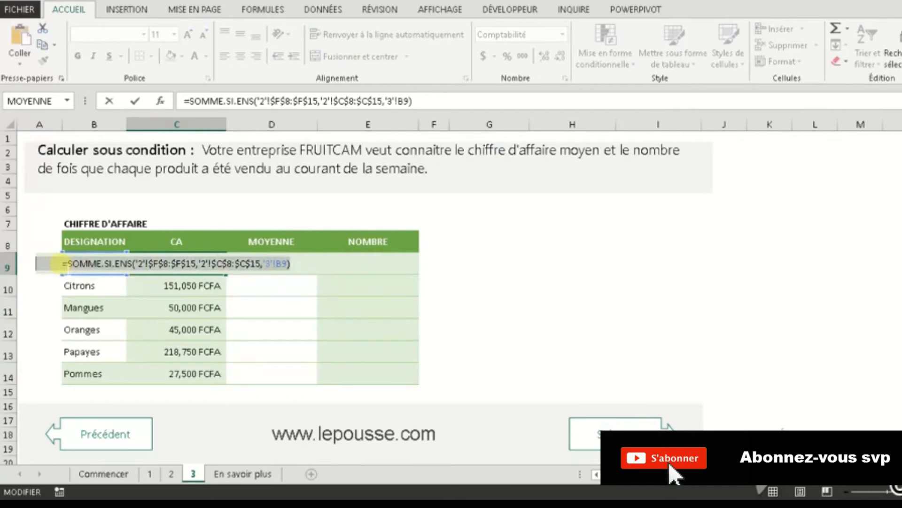
{"action": "key", "text": "Escape"}
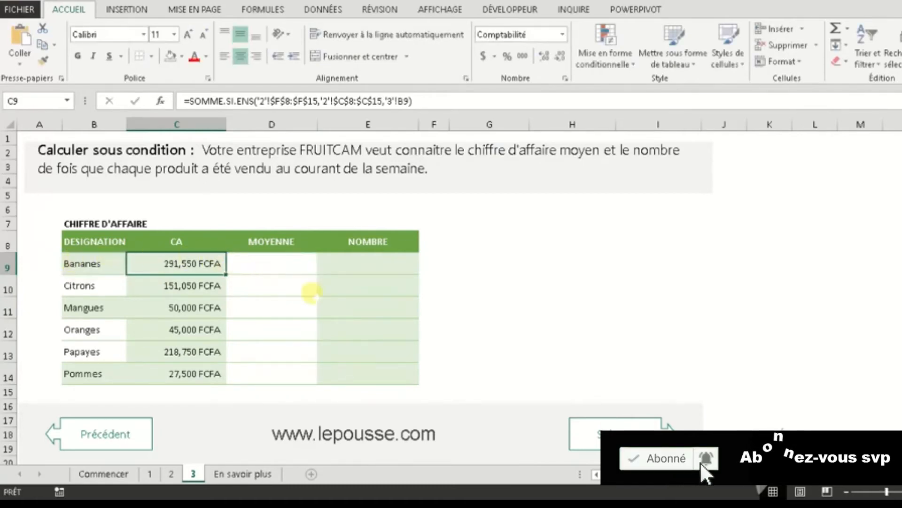
Paste the copied formula into D9, replace SOMME with MOYENNE so it uses MOYENNE.SI.ENS, and validate it.
{"action": "left_click", "coordinate": [258, 263]}
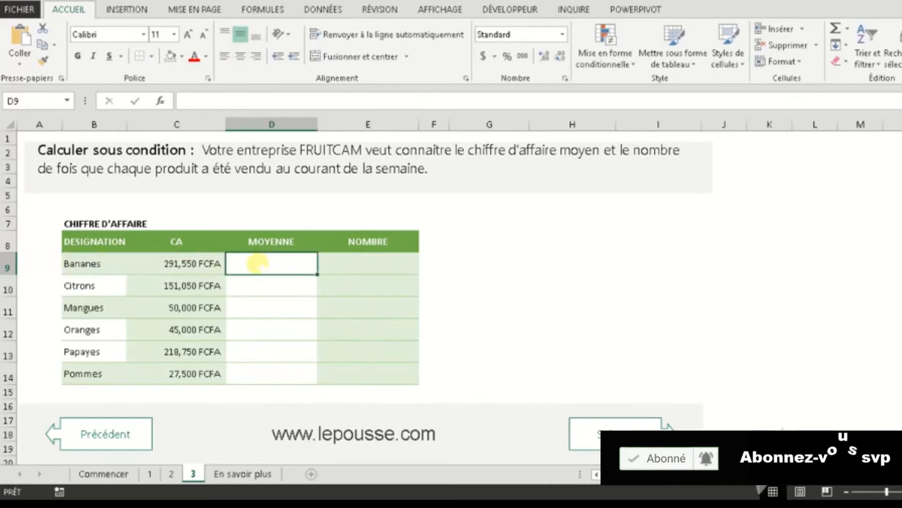
{"action": "double_click", "coordinate": [281, 265]}
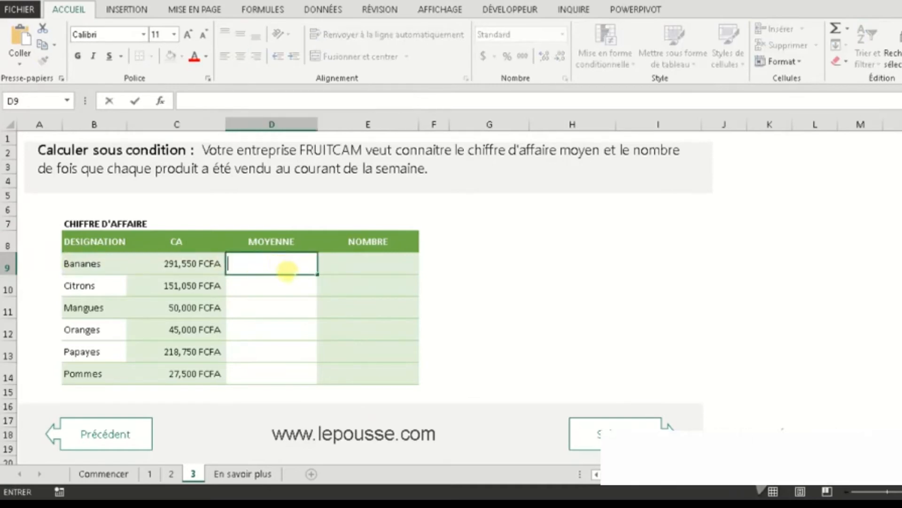
{"action": "right_click", "coordinate": [286, 269]}
{"action": "right_click", "coordinate": [255, 262]}
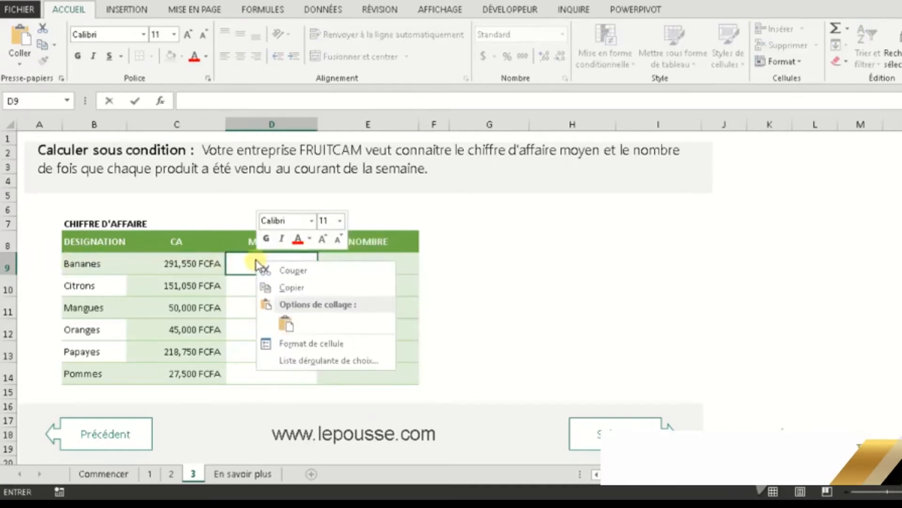
{"action": "left_click", "coordinate": [286, 323]}
{"action": "left_click_drag", "start_coordinate": [267, 264], "coordinate": [233, 264]}
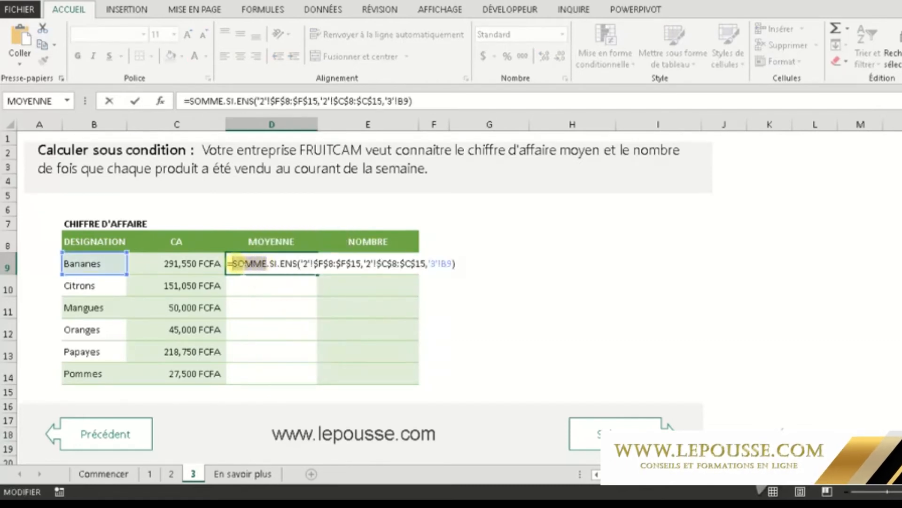
{"action": "type", "text": "MOYENNE"}
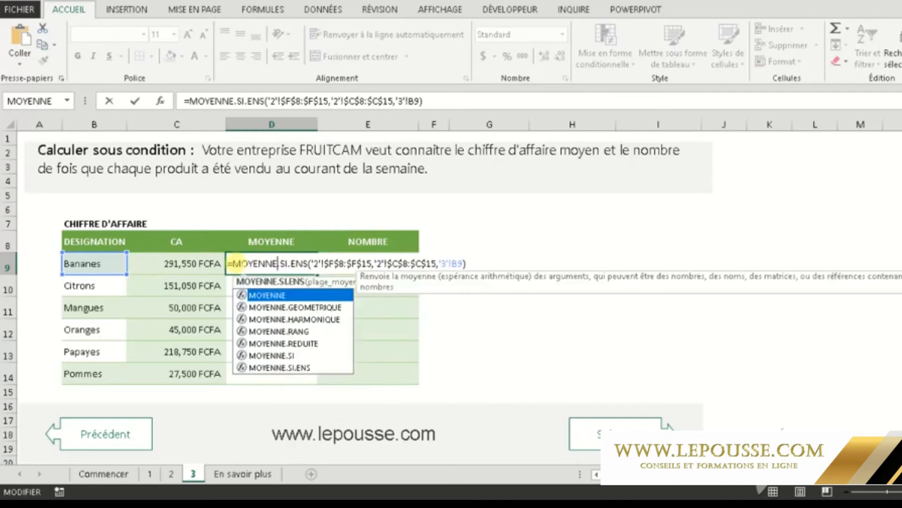
{"action": "left_click", "coordinate": [287, 368]}
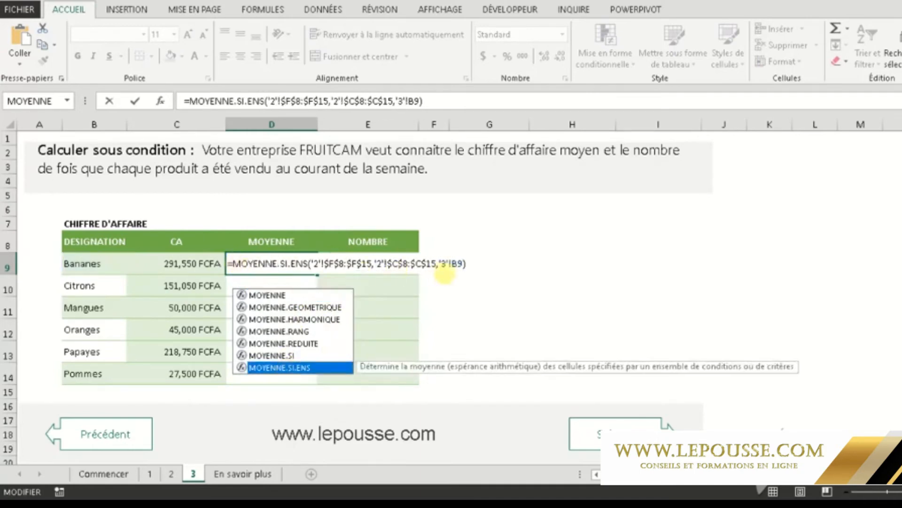
{"action": "key", "text": "Return"}
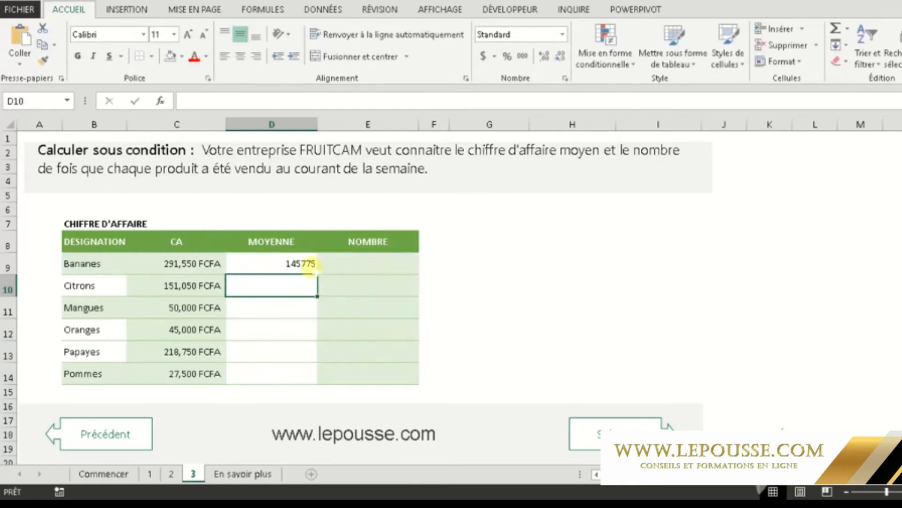
Fill the D9 formula down to D14 and compare the Mangues and Bananes averages with their CA values.
{"action": "left_click", "coordinate": [312, 267]}
{"action": "left_click_drag", "start_coordinate": [318, 275], "coordinate": [308, 380]}
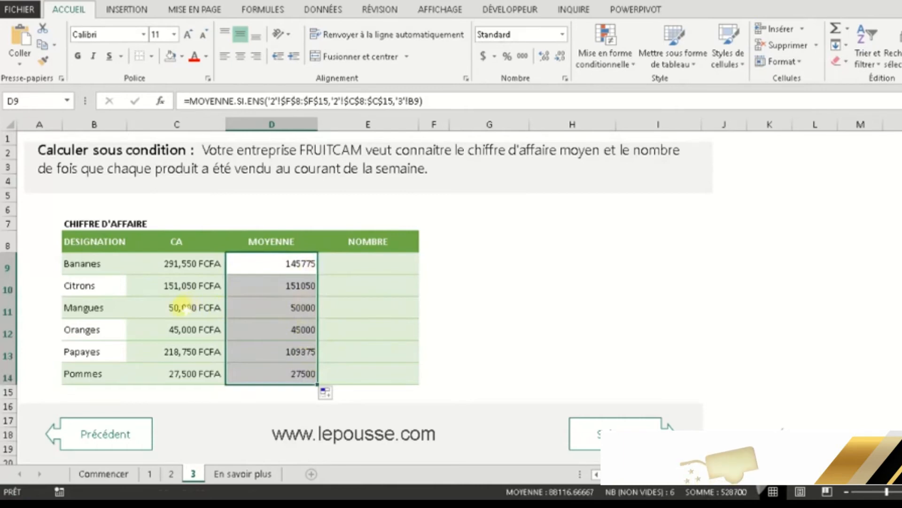
{"action": "left_click", "coordinate": [181, 308]}
{"action": "left_click", "coordinate": [277, 308]}
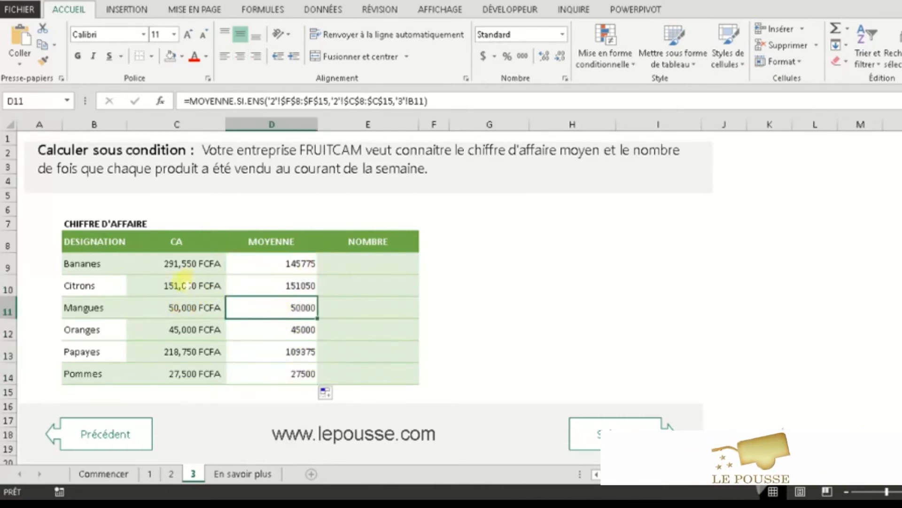
{"action": "left_click", "coordinate": [211, 264]}
{"action": "left_click", "coordinate": [263, 263]}
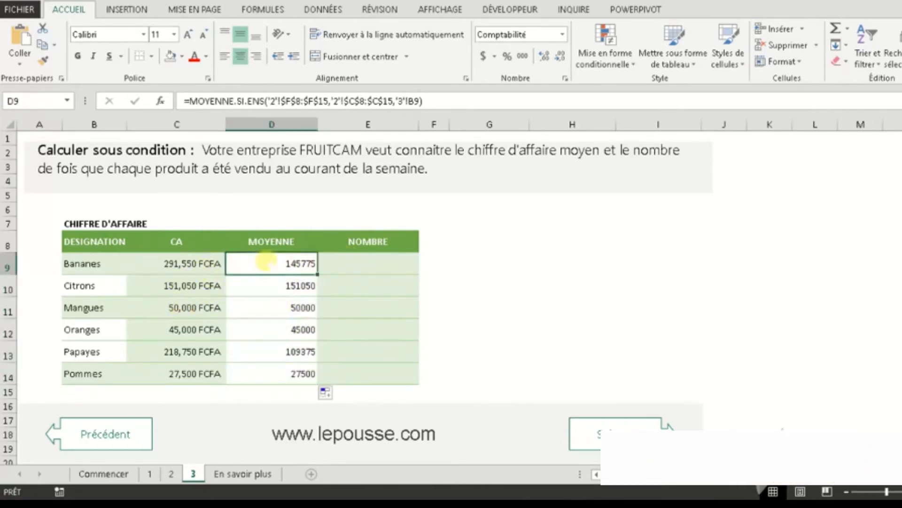
Copy the full MOYENNE.SI.ENS formula text from D9 and leave the cell's edit mode.
{"action": "left_click", "coordinate": [376, 265]}
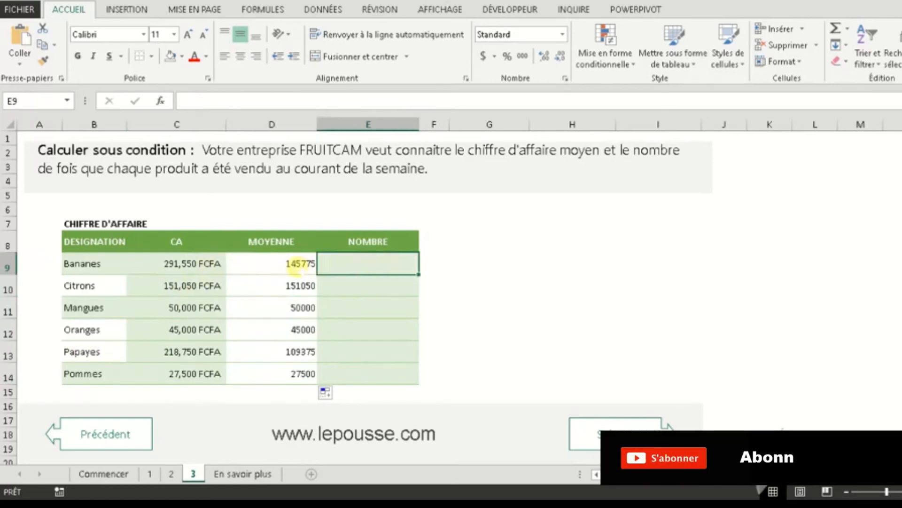
{"action": "double_click", "coordinate": [296, 264]}
{"action": "left_click_drag", "start_coordinate": [467, 259], "coordinate": [191, 264]}
{"action": "key", "text": "ctrl+c"}
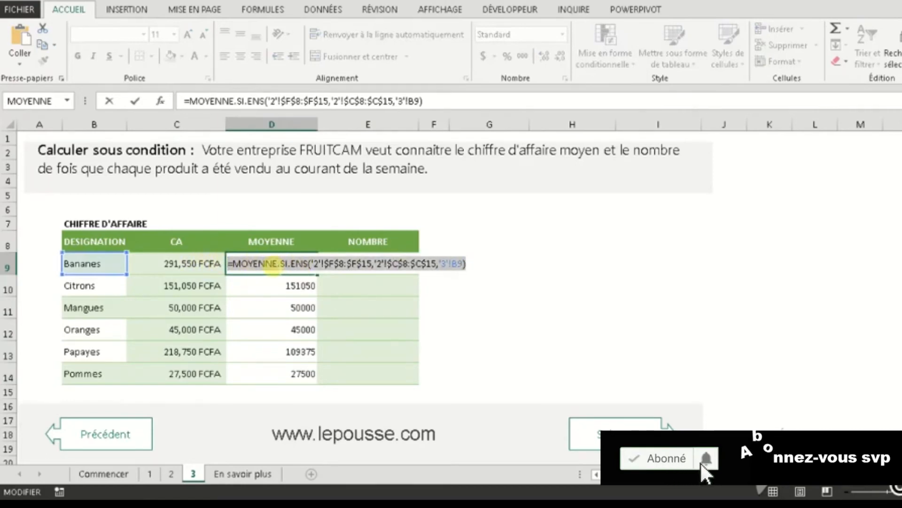
{"action": "key", "text": "Escape"}
Paste the copied formula into E9 and replace MOYENNE with NB so it uses NB.SI.ENS.
{"action": "double_click", "coordinate": [387, 264]}
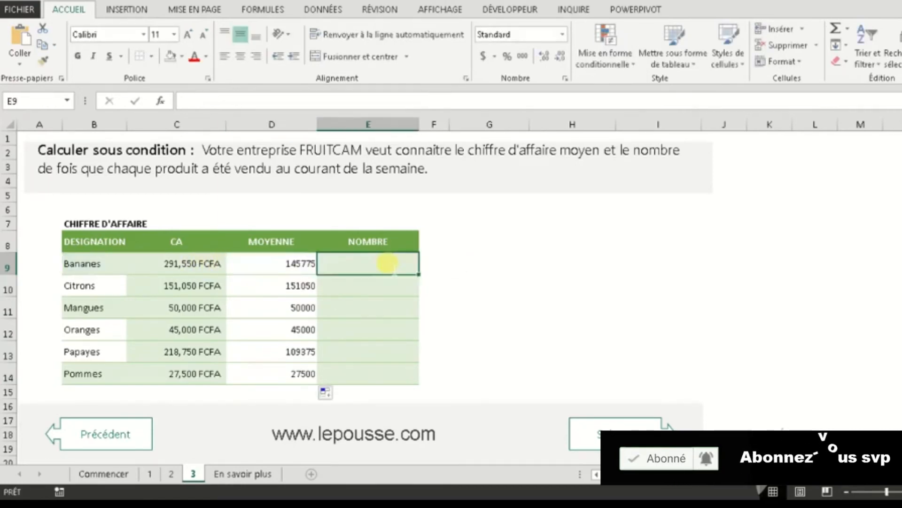
{"action": "key", "text": "ctrl+v"}
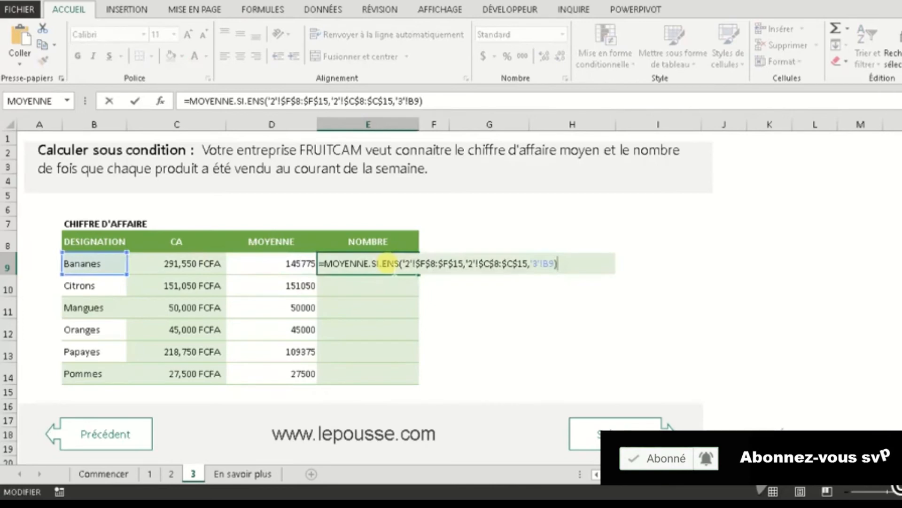
{"action": "left_click_drag", "start_coordinate": [370, 263], "coordinate": [324, 264]}
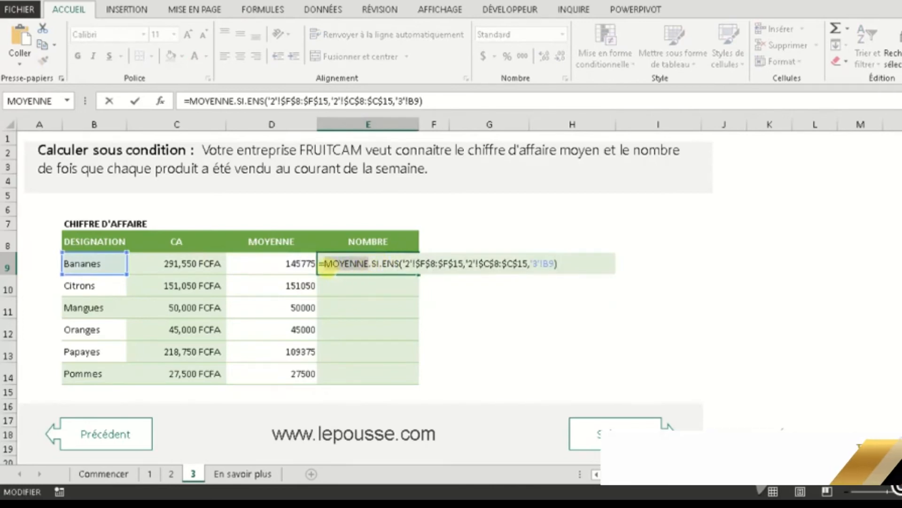
{"action": "type", "text": "NB"}
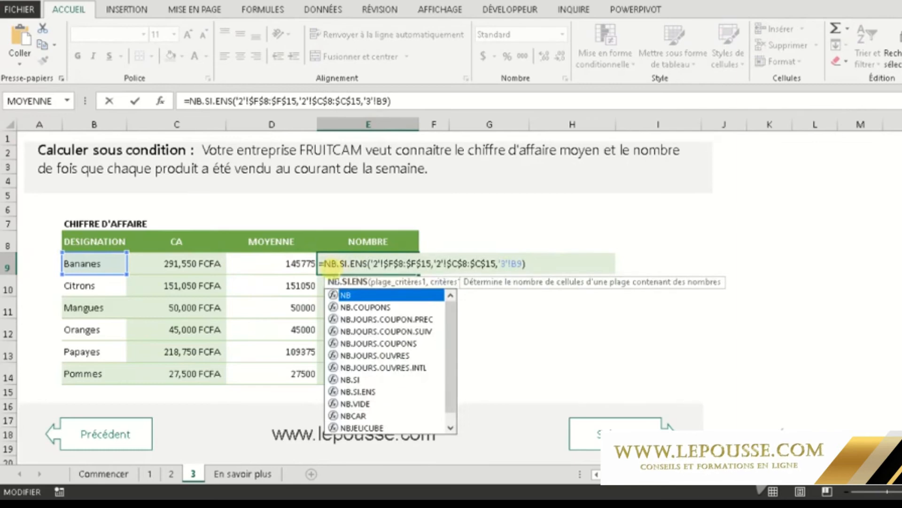
{"action": "left_click", "coordinate": [364, 391]}
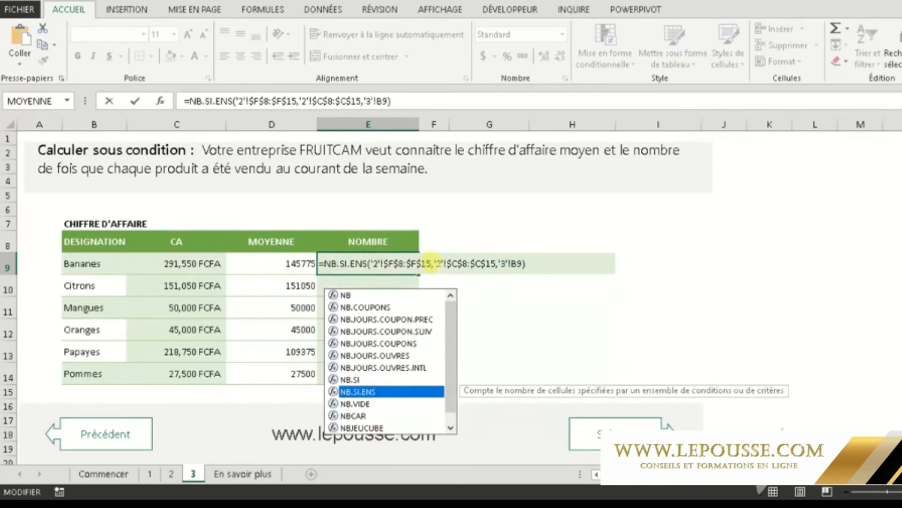
Remove the first argument '2'!$F$8:$F$15 and its comma from the E9 formula and validate it.
{"action": "left_click", "coordinate": [431, 263]}
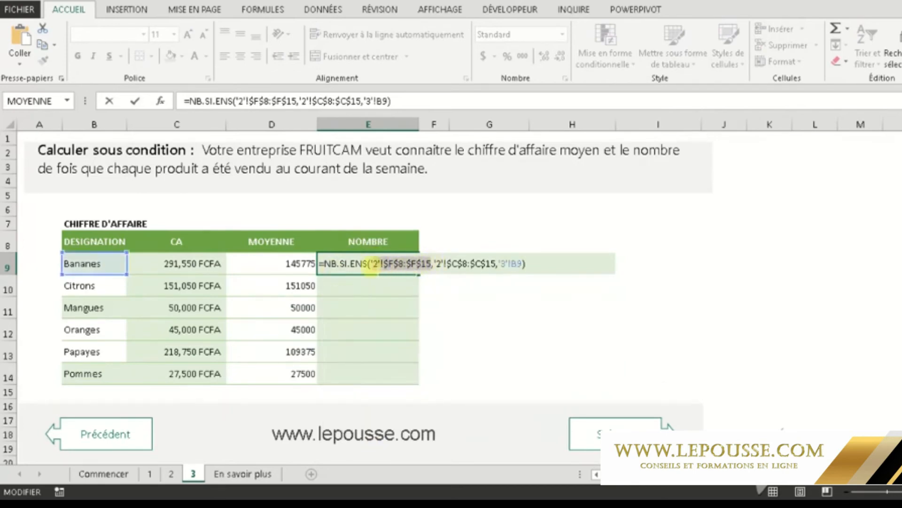
{"action": "left_click", "coordinate": [371, 264]}
{"action": "key", "text": "Delete"}
{"action": "key", "text": "Delete"}
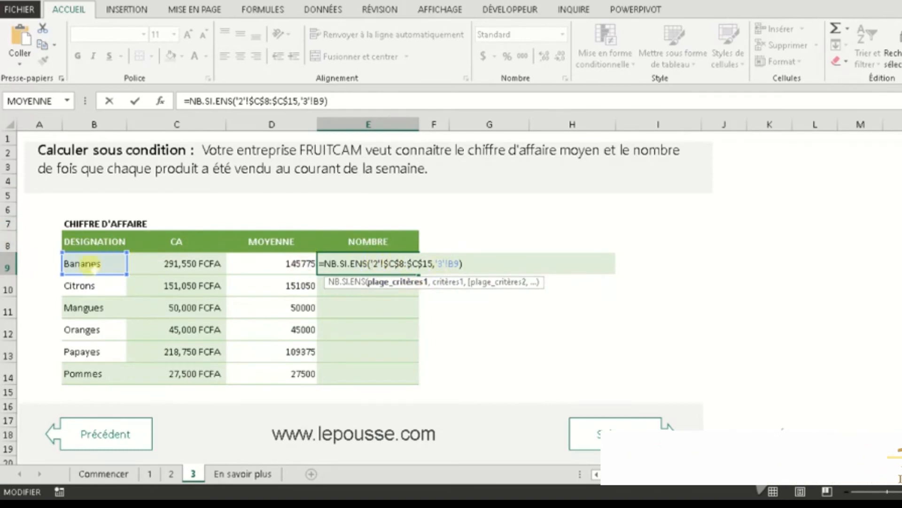
{"action": "key", "text": "Return"}
Fill the E9 formula down to E14 and check the NOMBRE cells for Citrons and Mangues.
{"action": "left_click", "coordinate": [399, 268]}
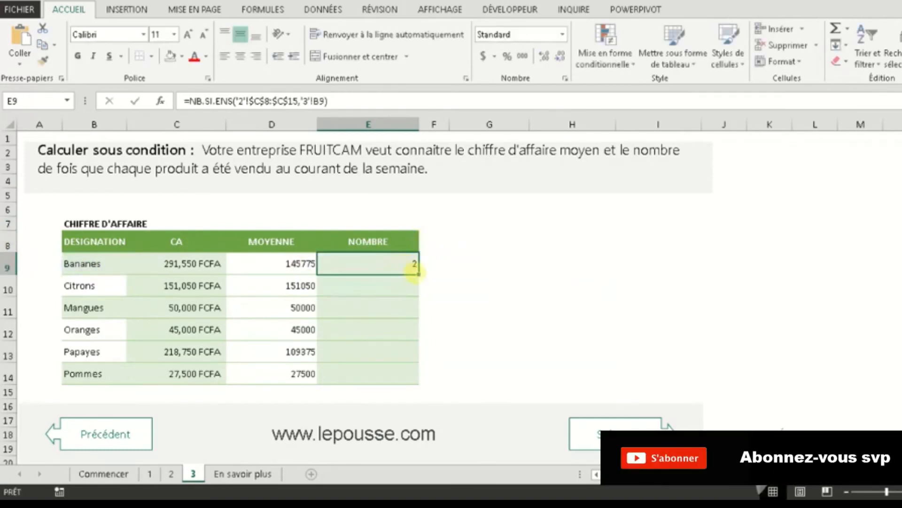
{"action": "left_click_drag", "start_coordinate": [417, 274], "coordinate": [415, 373]}
{"action": "left_click", "coordinate": [386, 284]}
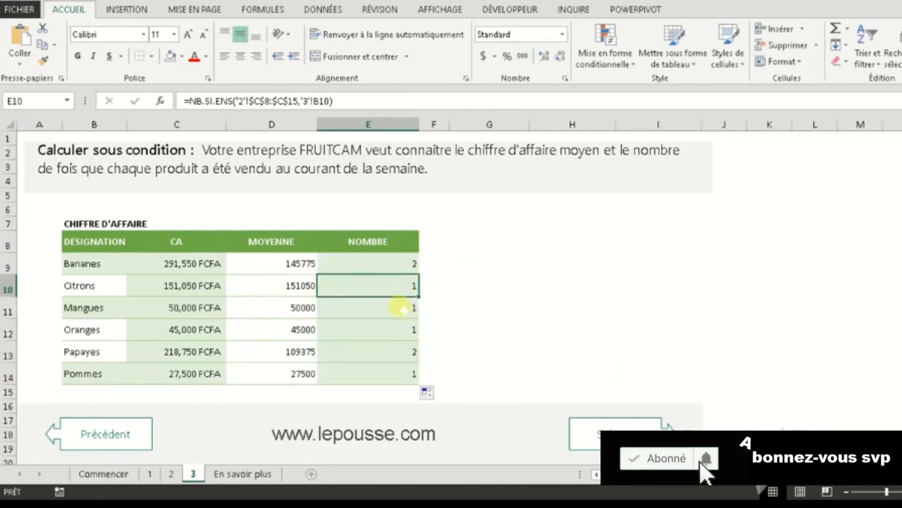
{"action": "left_click", "coordinate": [400, 307]}
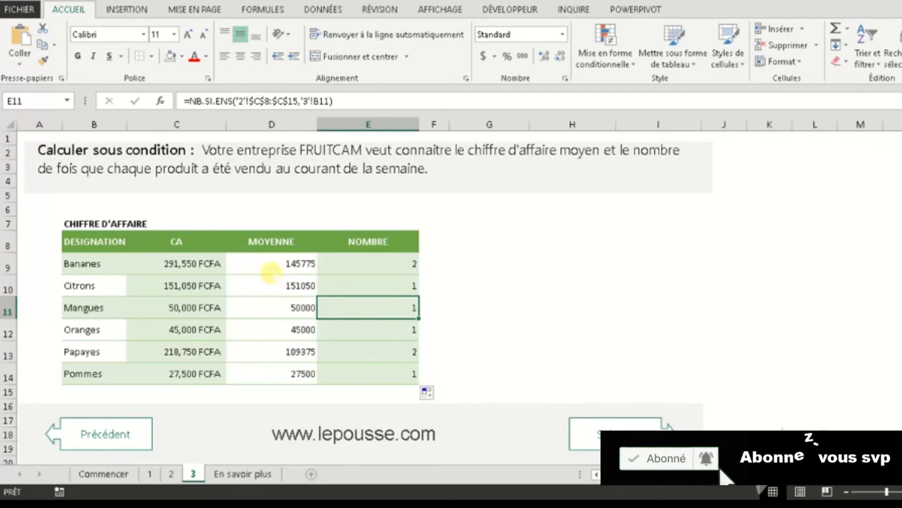
Compare the CA, MOYENNE and NOMBRE values of the products, examining Citrons, Bananes, Oranges and Mangues.
{"action": "left_click", "coordinate": [284, 282]}
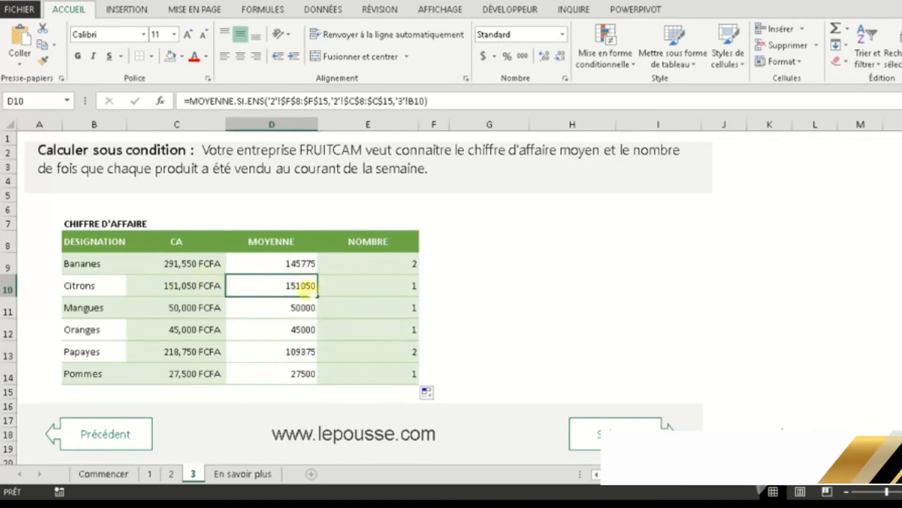
{"action": "left_click", "coordinate": [207, 285]}
{"action": "left_click", "coordinate": [300, 284]}
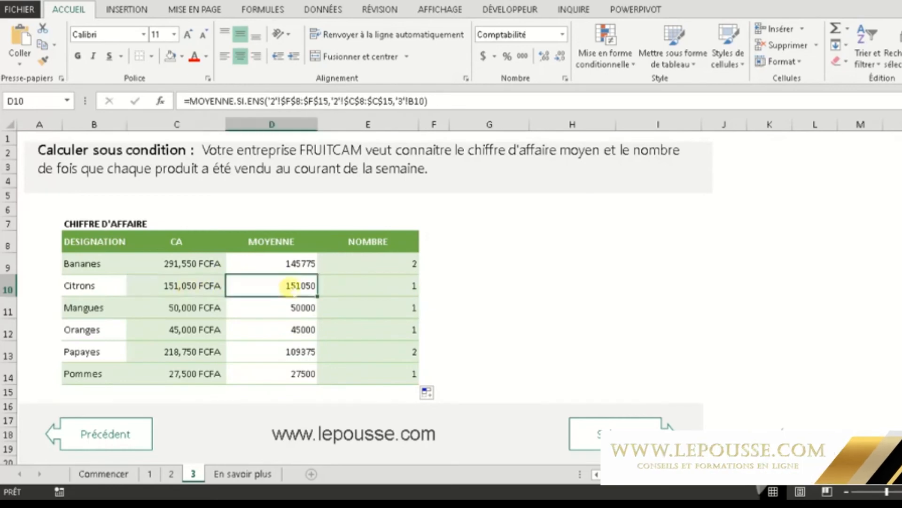
{"action": "left_click", "coordinate": [197, 288]}
{"action": "left_click", "coordinate": [296, 284]}
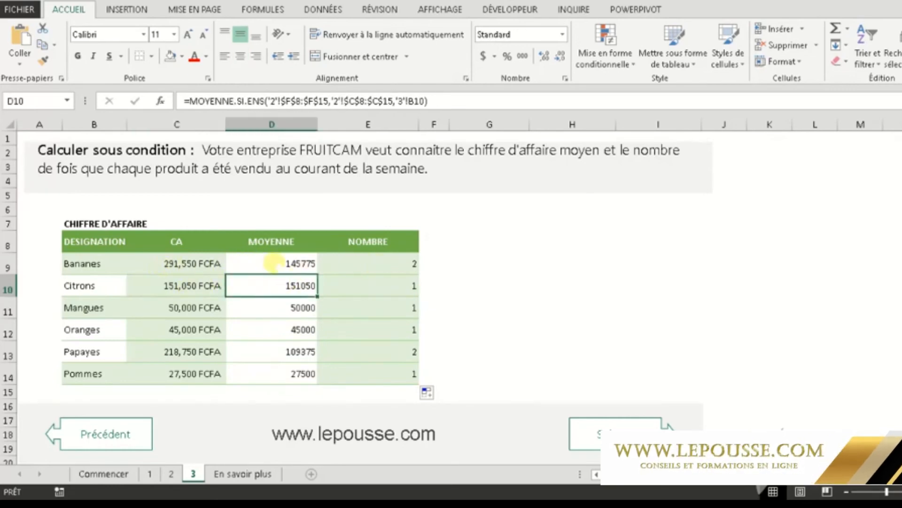
{"action": "left_click", "coordinate": [305, 263]}
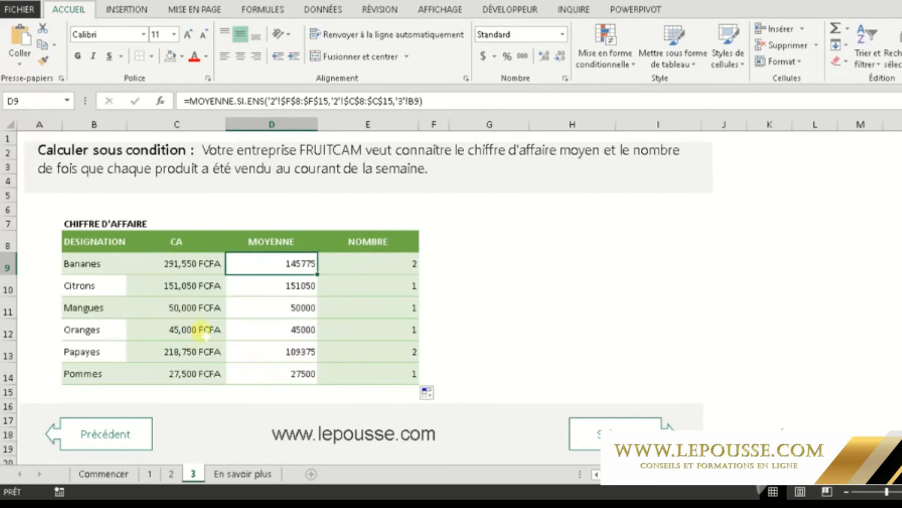
{"action": "left_click", "coordinate": [279, 330]}
{"action": "left_click", "coordinate": [393, 331]}
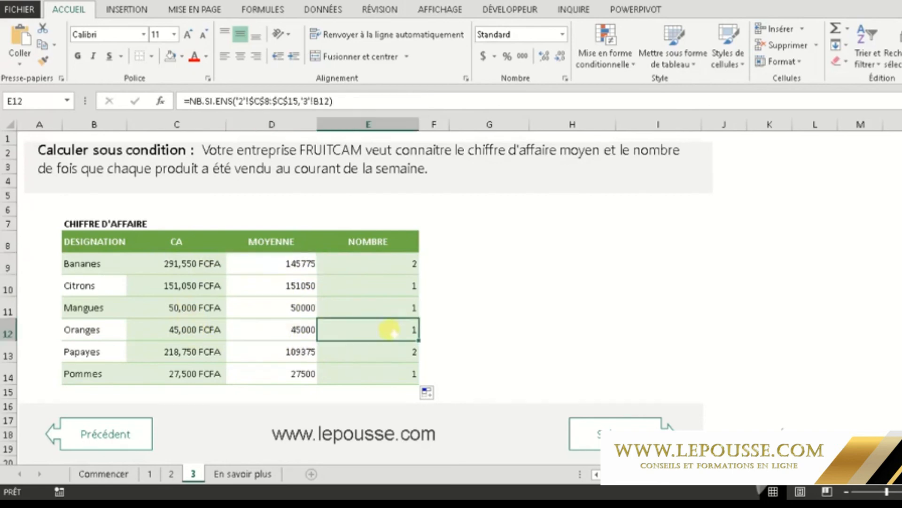
{"action": "left_click", "coordinate": [393, 310]}
{"action": "left_click", "coordinate": [324, 286]}
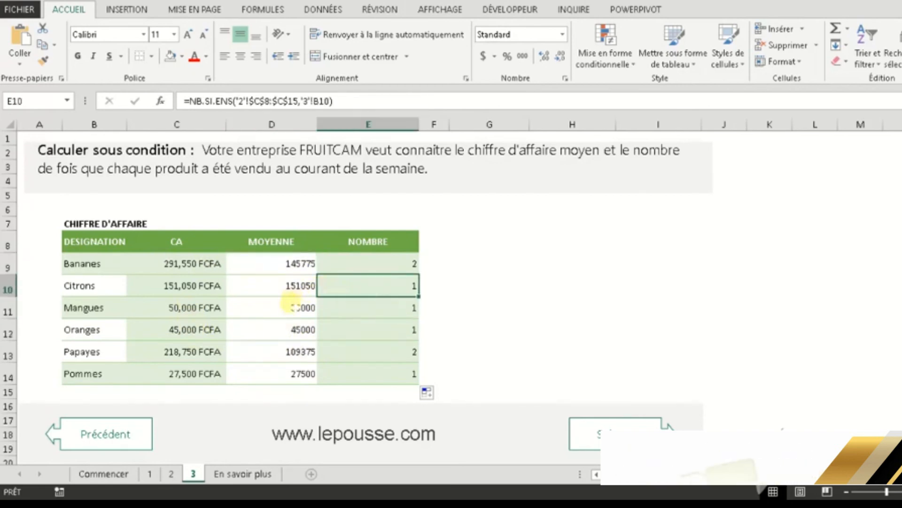